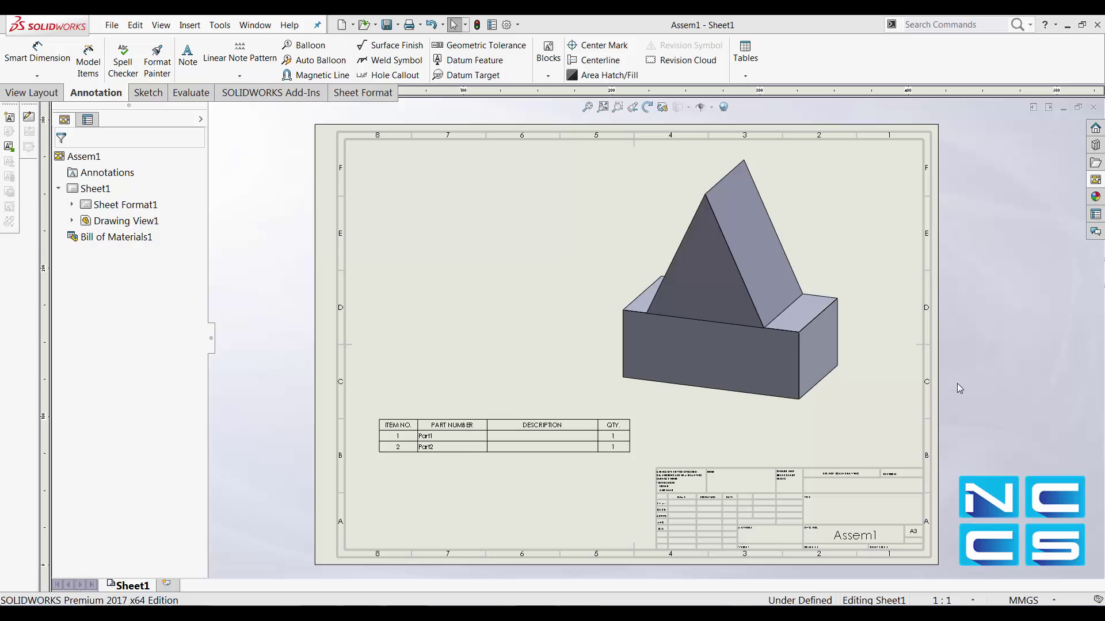
Open the Insert > Tables submenu to show the Bill of Materials option
{"action": "left_click", "coordinate": [189, 24]}
{"action": "mouse_move", "coordinate": [209, 101]}
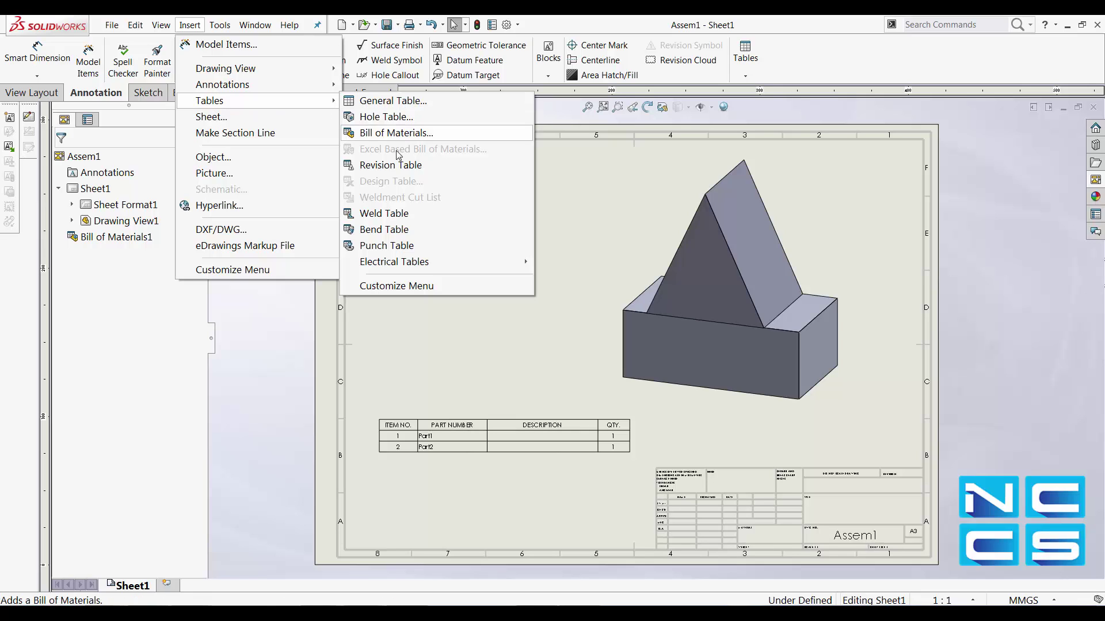
Turn on Attach to anchor point for the two-item Bill of Materials table
{"action": "left_click", "coordinate": [364, 367]}
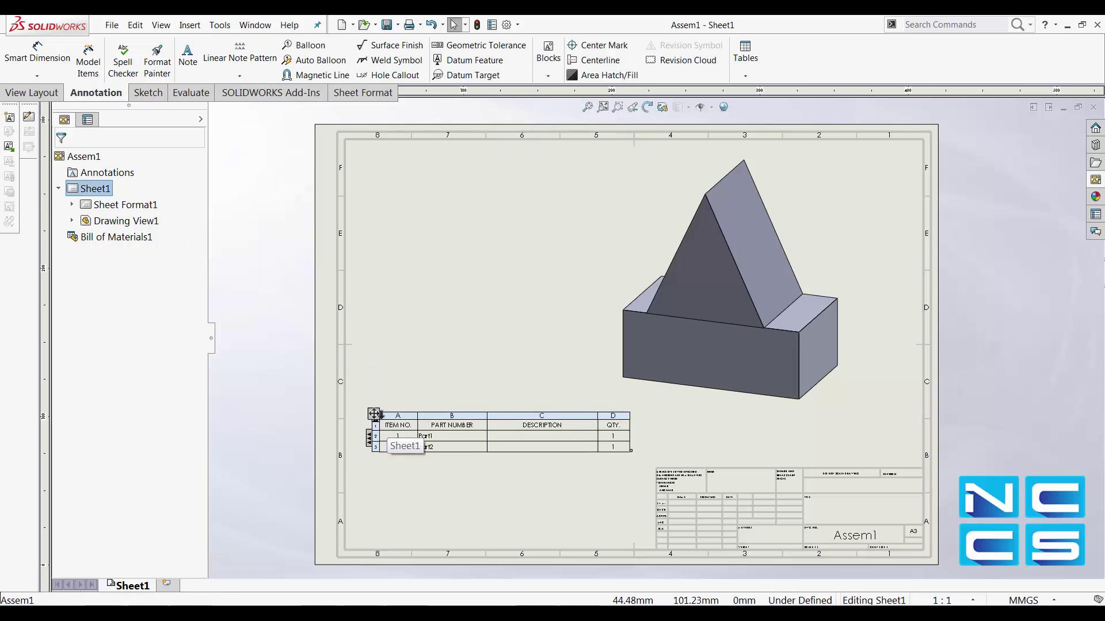
{"action": "left_click", "coordinate": [374, 414]}
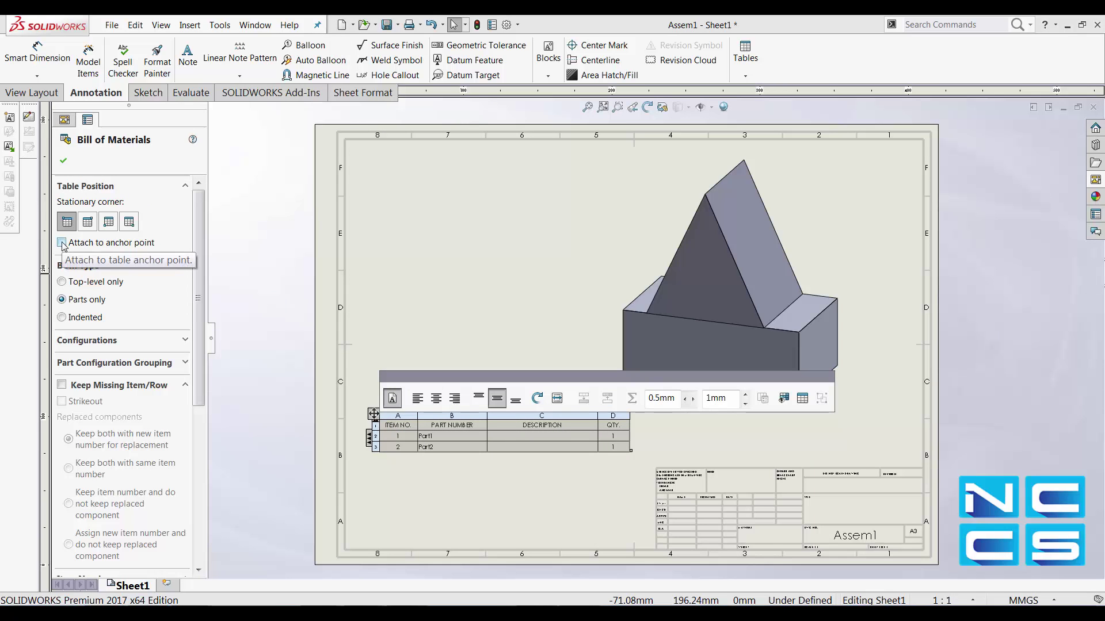
{"action": "left_click", "coordinate": [62, 242]}
{"action": "left_click", "coordinate": [570, 453]}
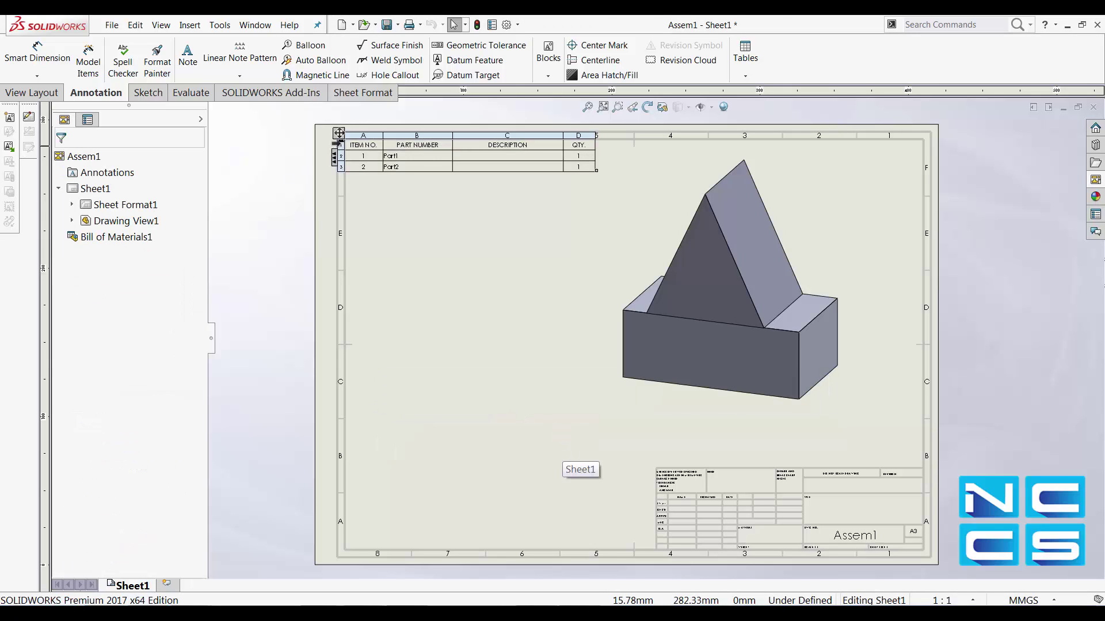
{"action": "left_click", "coordinate": [324, 230]}
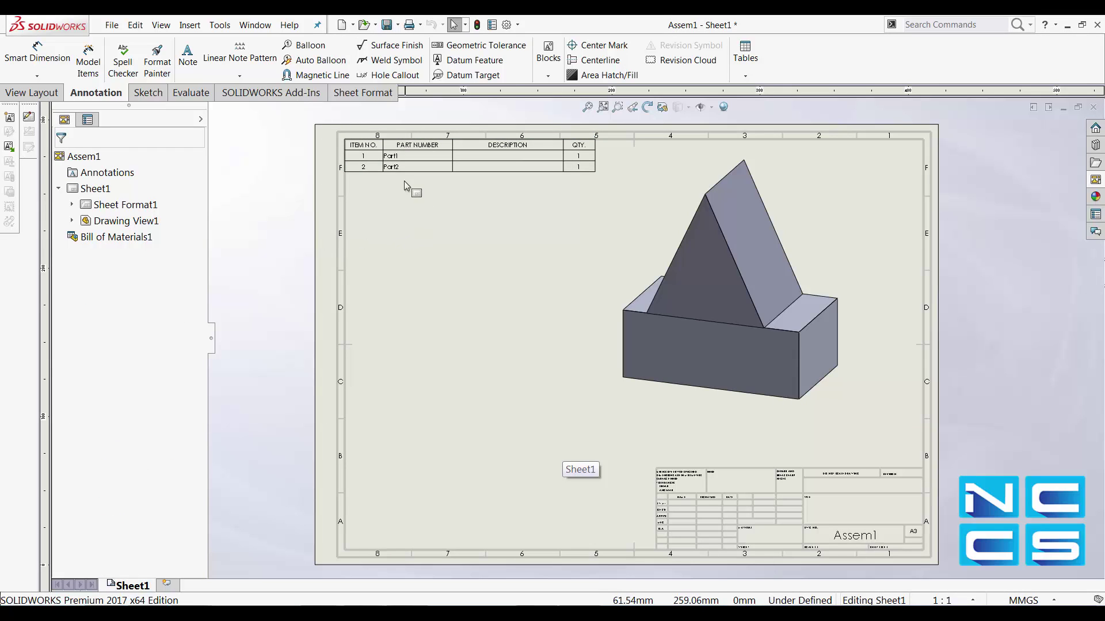
{"action": "left_click", "coordinate": [355, 145]}
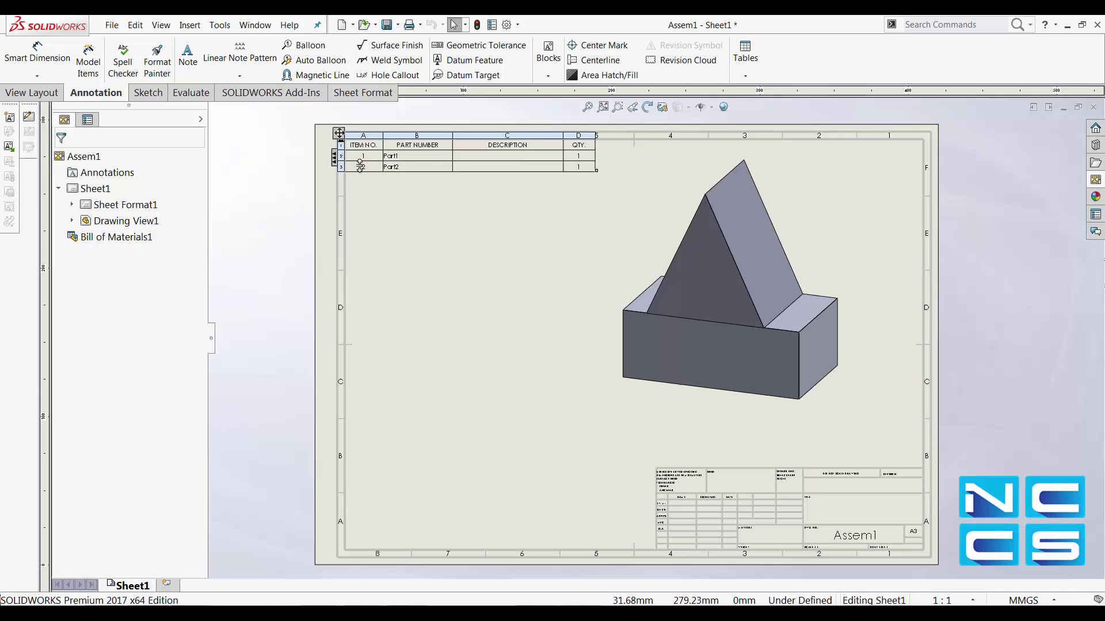
{"action": "left_click", "coordinate": [337, 325]}
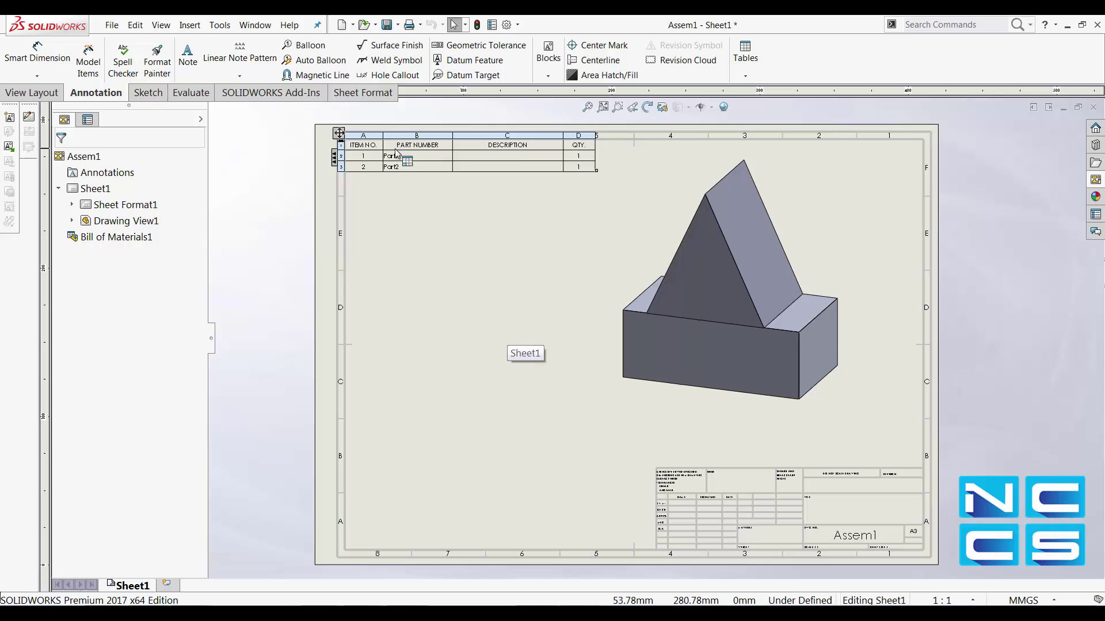
Enter Edit Sheet Format mode, showing only the border and title block, with Sketch tools ready
{"action": "right_click", "coordinate": [455, 378]}
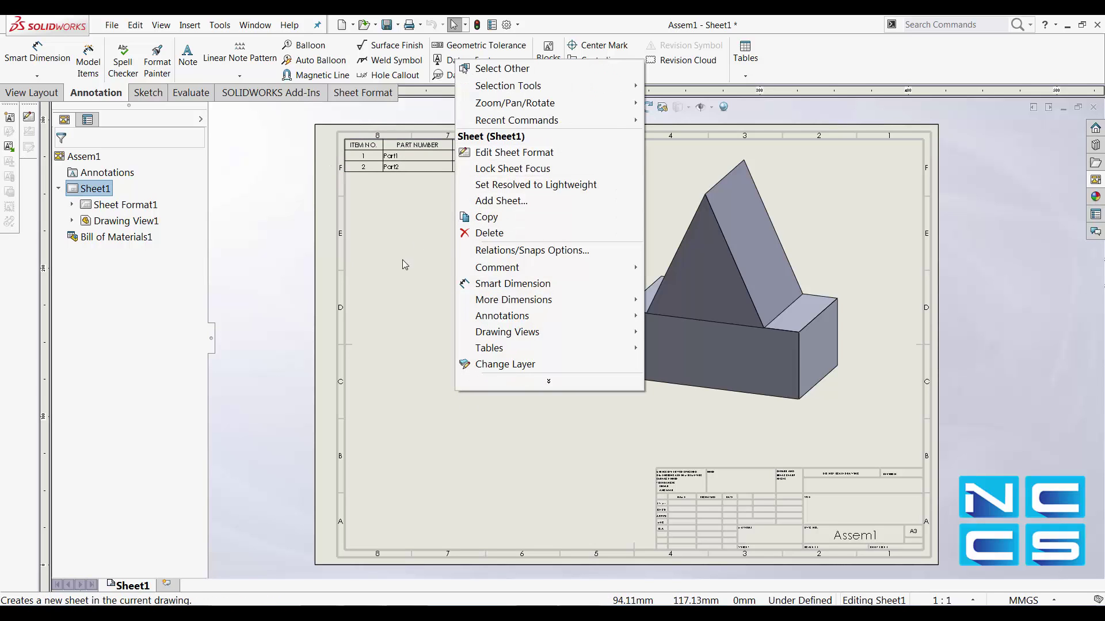
{"action": "left_click", "coordinate": [415, 243]}
{"action": "left_click", "coordinate": [353, 94]}
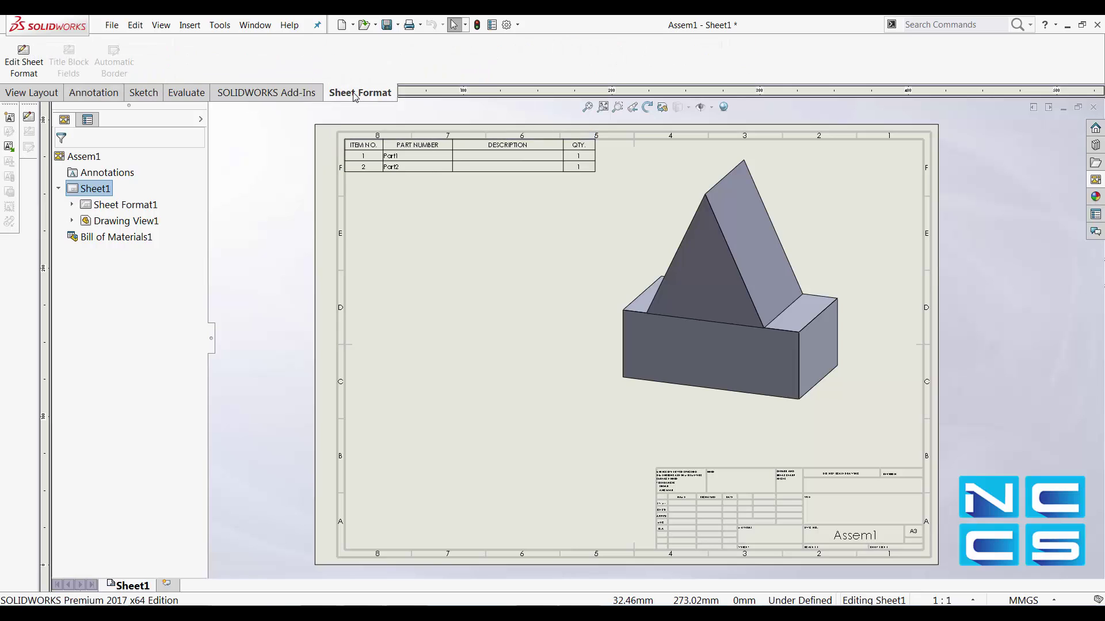
{"action": "left_click", "coordinate": [23, 61]}
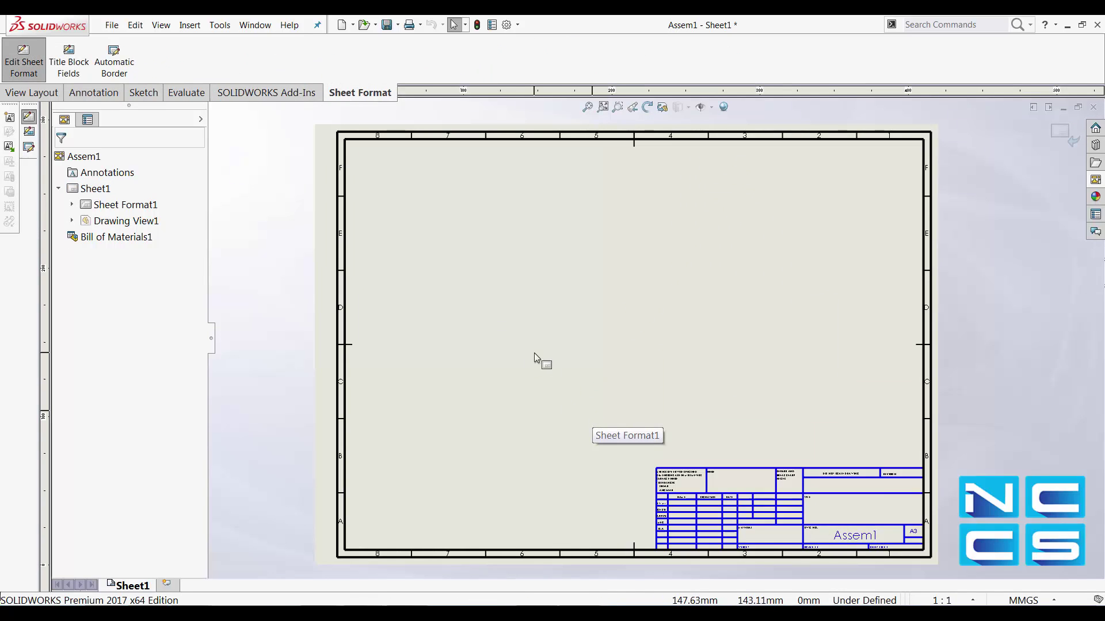
{"action": "left_click", "coordinate": [141, 93]}
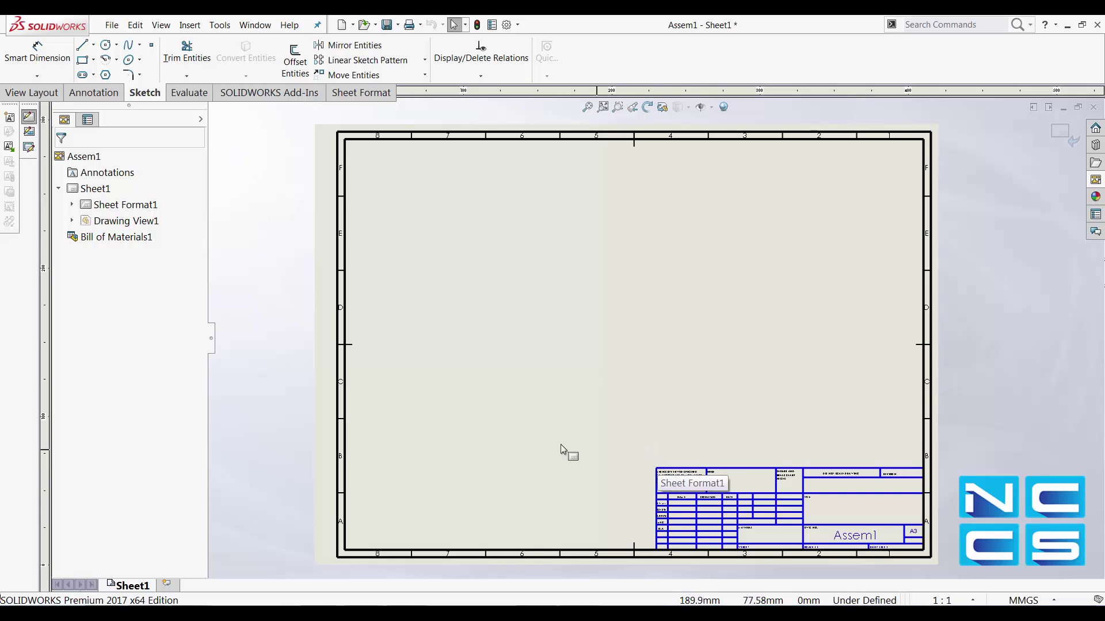
{"action": "scroll", "coordinate": [802, 515], "scroll_direction": "down", "scroll_amount": 2}
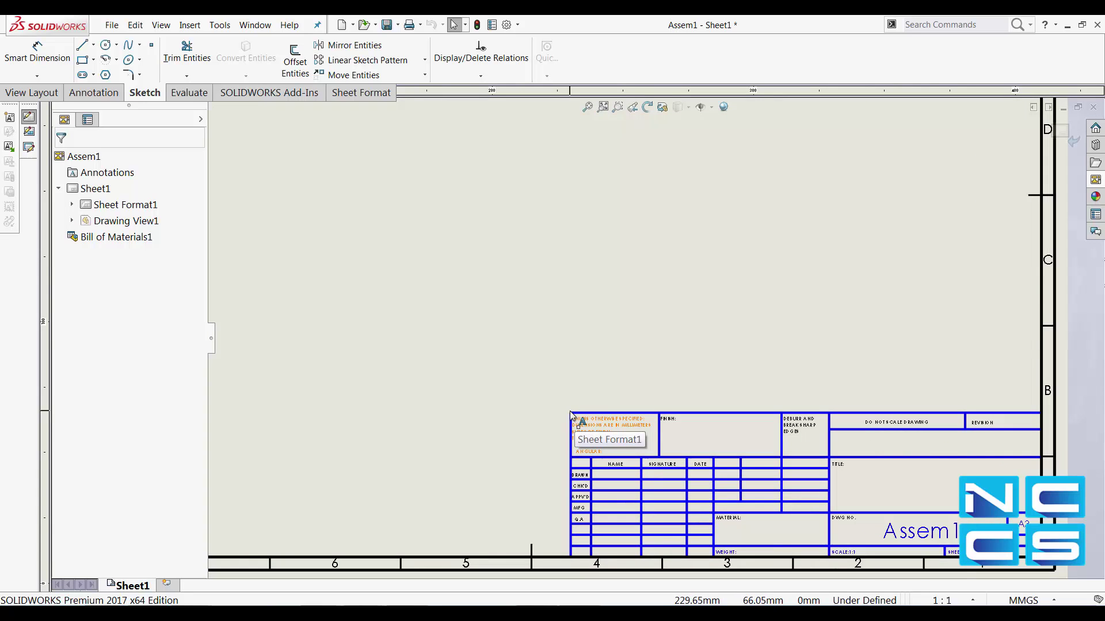
{"action": "scroll", "coordinate": [579, 419], "scroll_direction": "down", "scroll_amount": 2}
{"action": "right_click", "coordinate": [598, 473]}
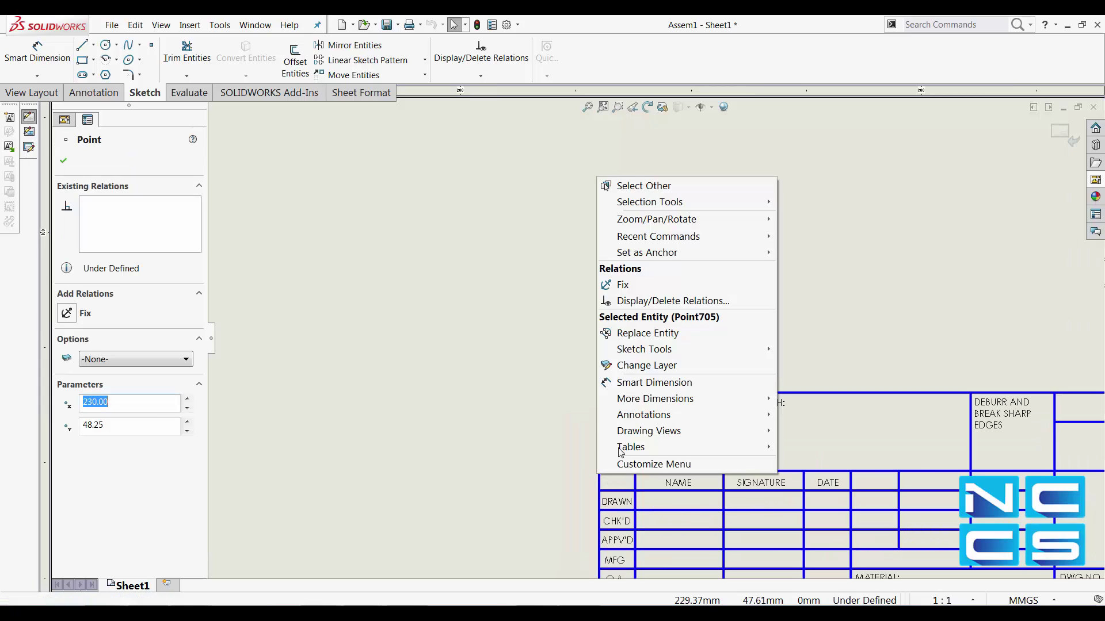
{"action": "mouse_move", "coordinate": [647, 251]}
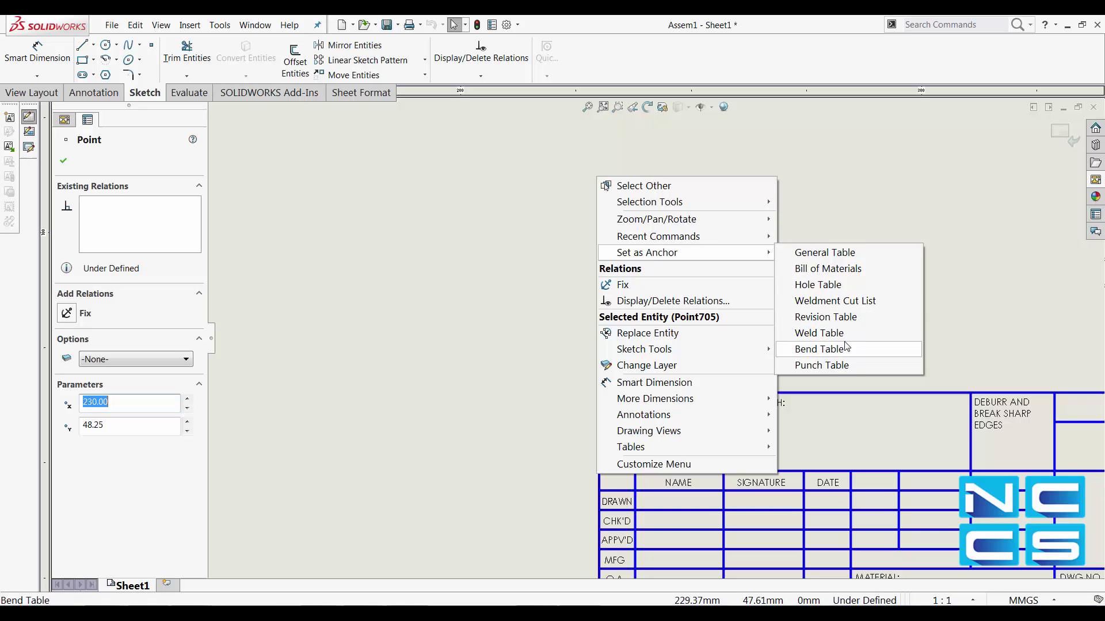
{"action": "left_click", "coordinate": [448, 311]}
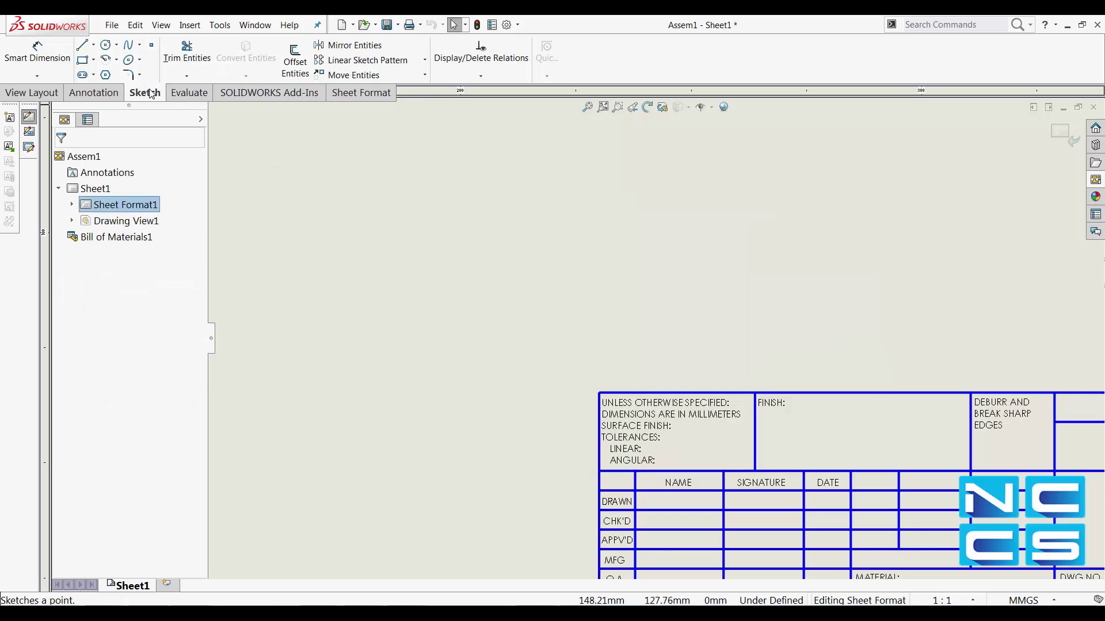
Place a sketch point in the lower-left area of the sheet format
{"action": "left_click", "coordinate": [152, 45]}
{"action": "scroll", "coordinate": [484, 398], "scroll_direction": "up", "scroll_amount": 1}
{"action": "scroll", "coordinate": [389, 370], "scroll_direction": "up", "scroll_amount": 2}
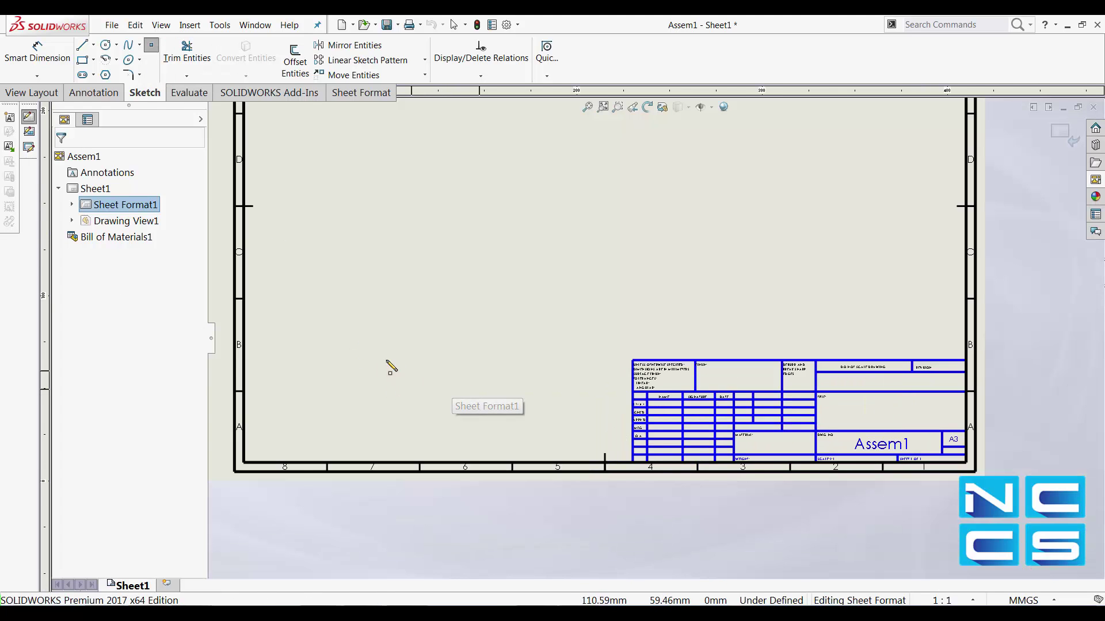
{"action": "scroll", "coordinate": [456, 333], "scroll_direction": "up", "scroll_amount": 1}
{"action": "scroll", "coordinate": [441, 350], "scroll_direction": "down", "scroll_amount": 1}
{"action": "scroll", "coordinate": [429, 370], "scroll_direction": "down", "scroll_amount": 1}
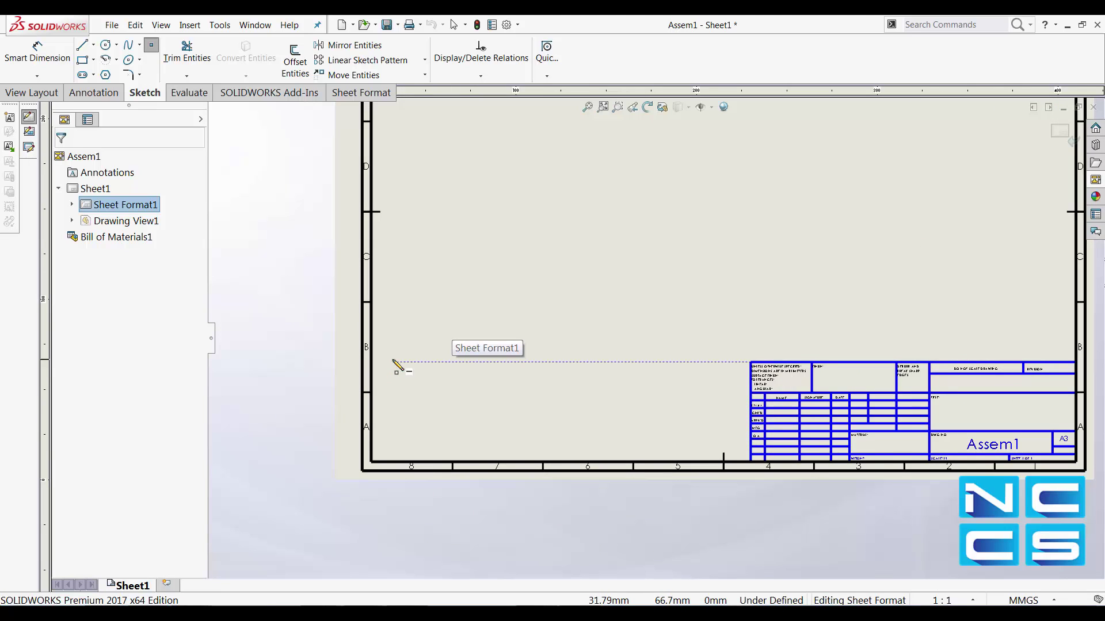
{"action": "left_click", "coordinate": [393, 363]}
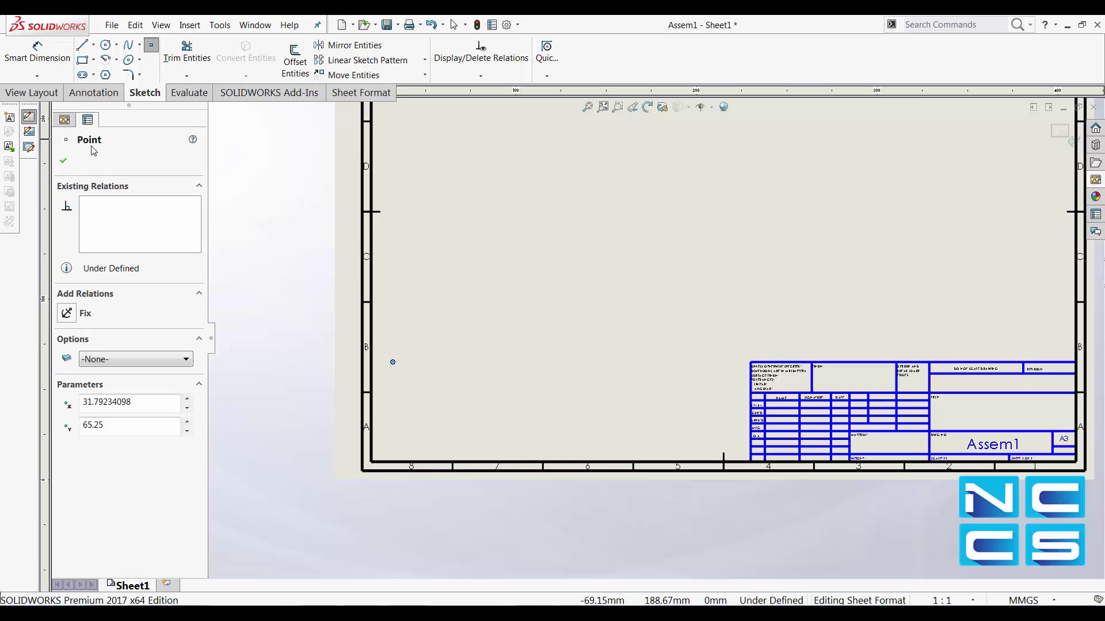
{"action": "left_click", "coordinate": [63, 161]}
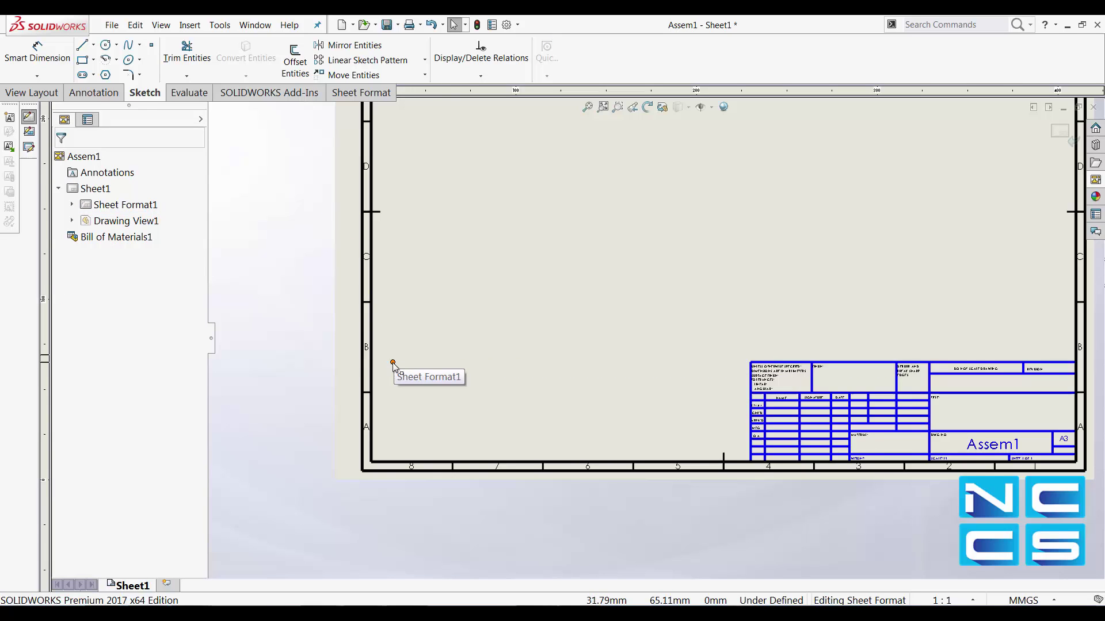
Set the new sketch point as the Bill of Materials anchor
{"action": "right_click", "coordinate": [393, 363]}
{"action": "mouse_move", "coordinate": [443, 125]}
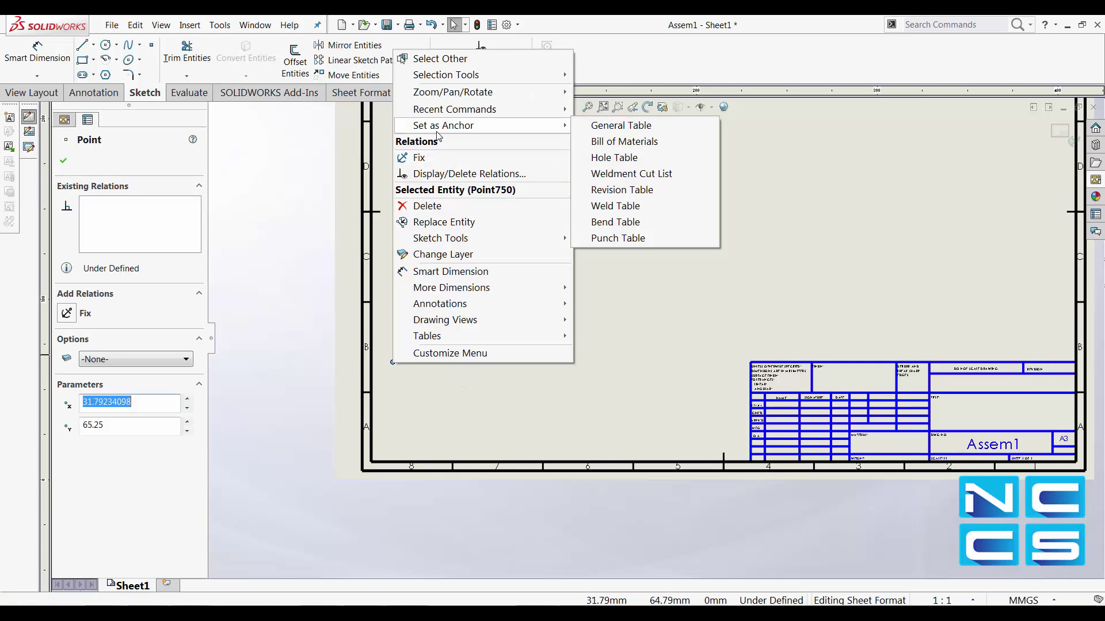
{"action": "left_click", "coordinate": [645, 144]}
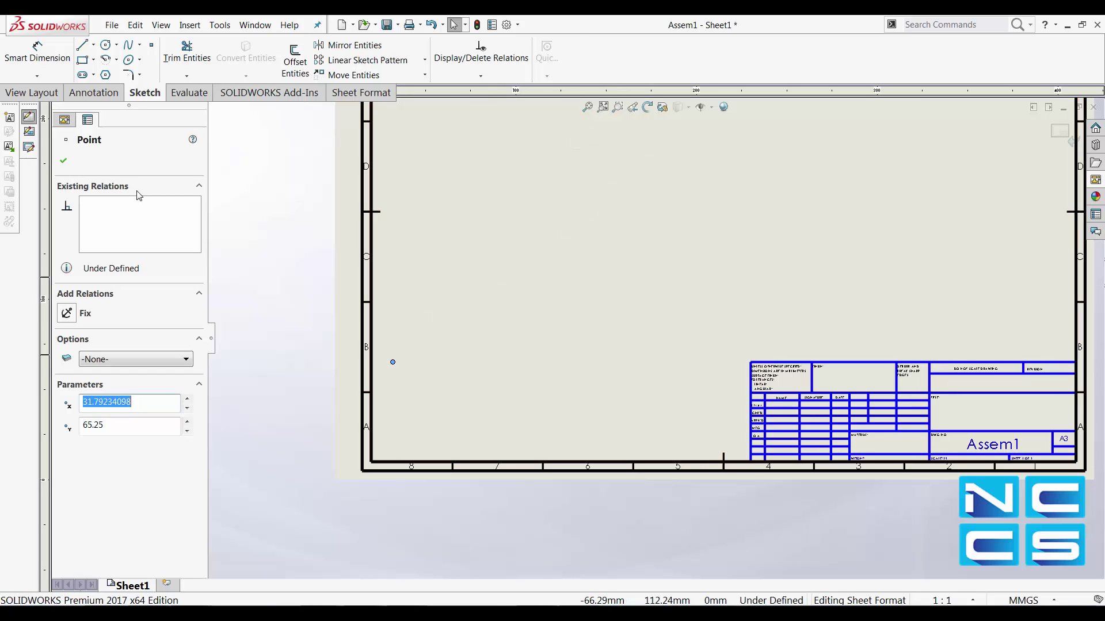
{"action": "left_click", "coordinate": [61, 161]}
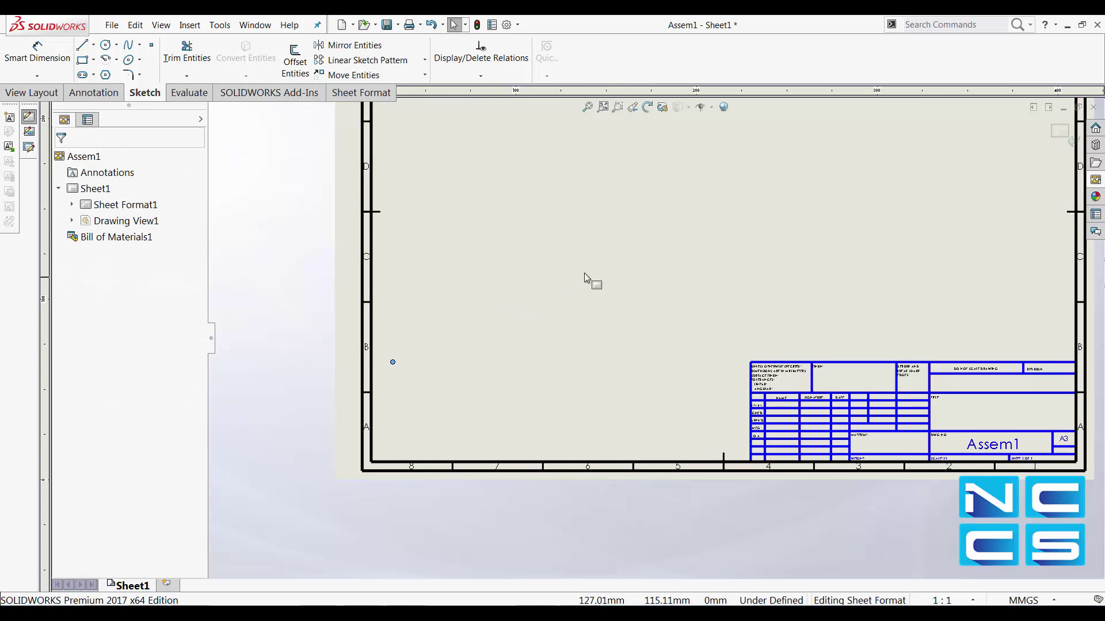
{"action": "scroll", "coordinate": [714, 254], "scroll_direction": "up", "scroll_amount": 3}
{"action": "scroll", "coordinate": [630, 317], "scroll_direction": "down", "scroll_amount": 2}
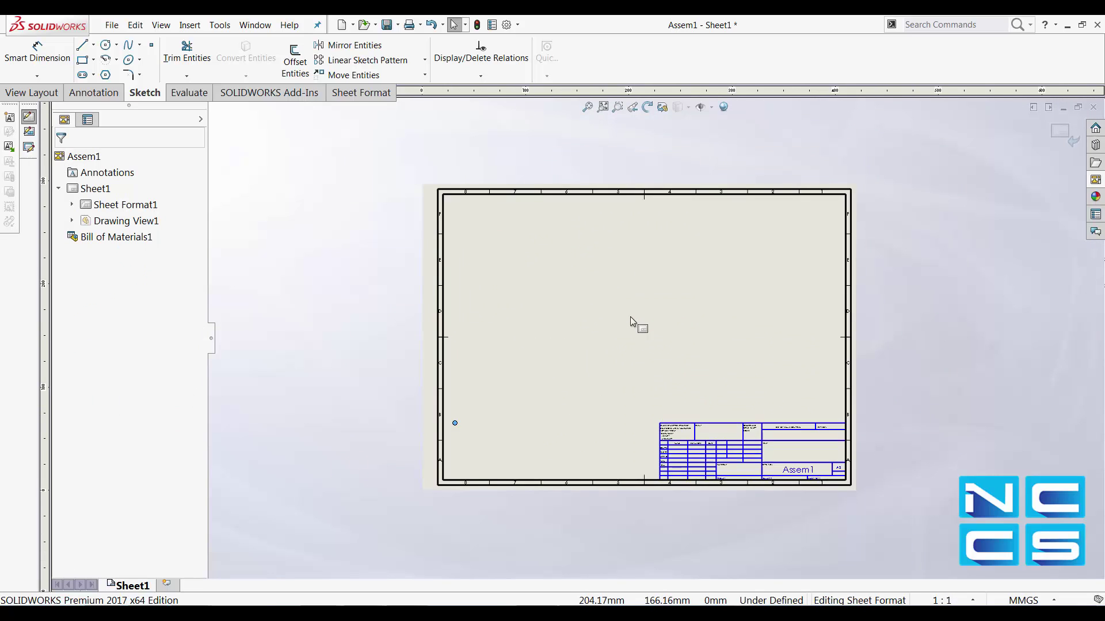
{"action": "scroll", "coordinate": [630, 320], "scroll_direction": "down", "scroll_amount": 1}
Return to Edit Sheet, try the BOM's Stationary corner options, and keep the original corner
{"action": "right_click", "coordinate": [630, 324]}
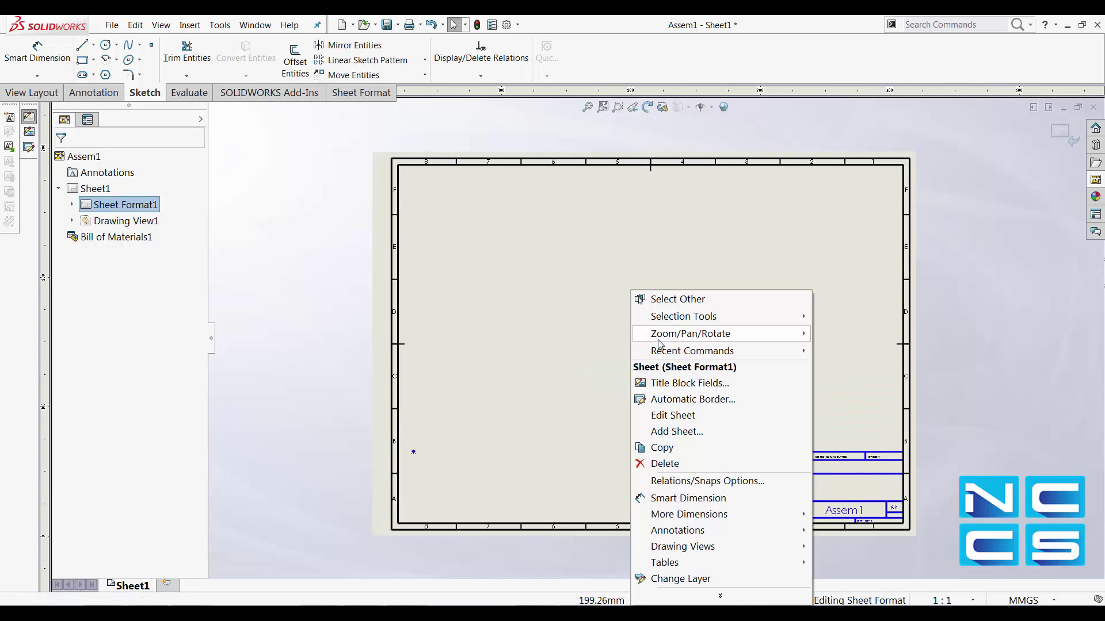
{"action": "left_click", "coordinate": [675, 416]}
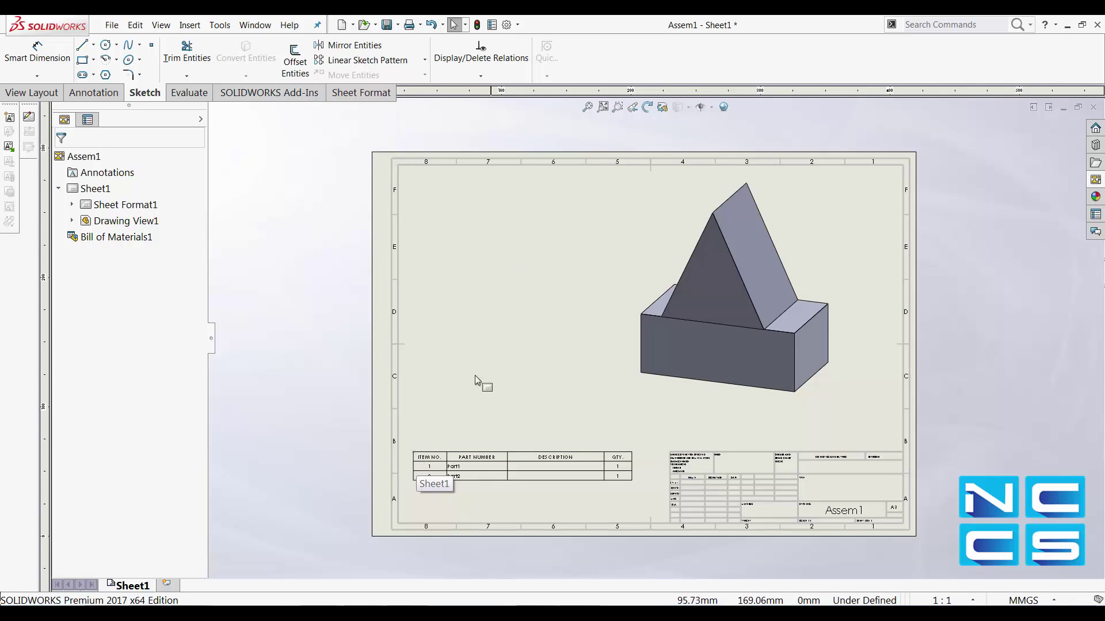
{"action": "left_click", "coordinate": [412, 456]}
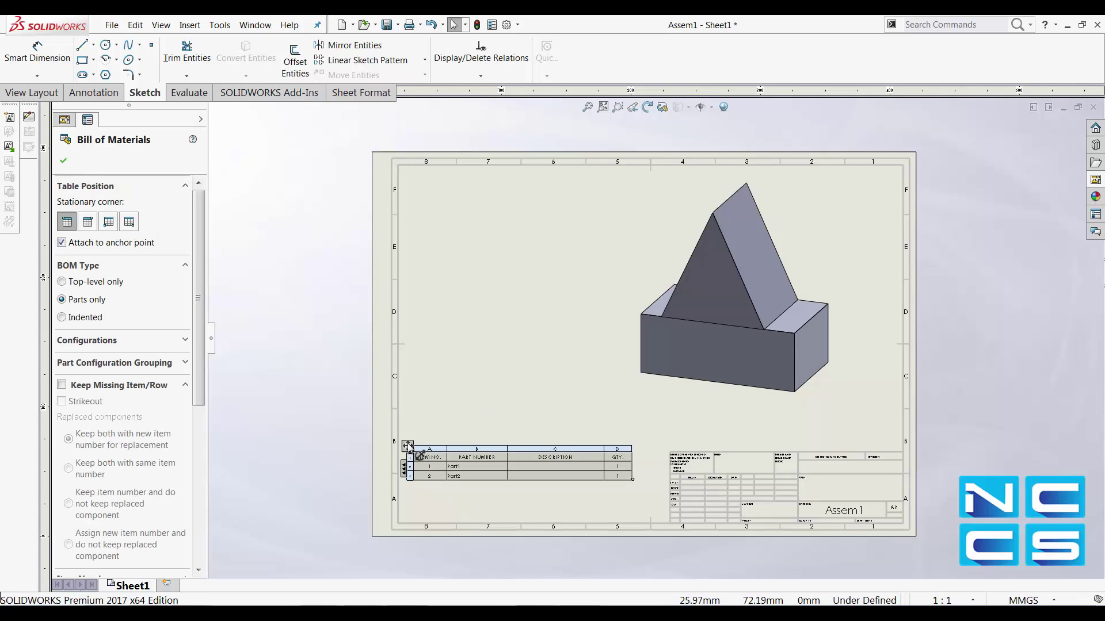
{"action": "left_click", "coordinate": [87, 222]}
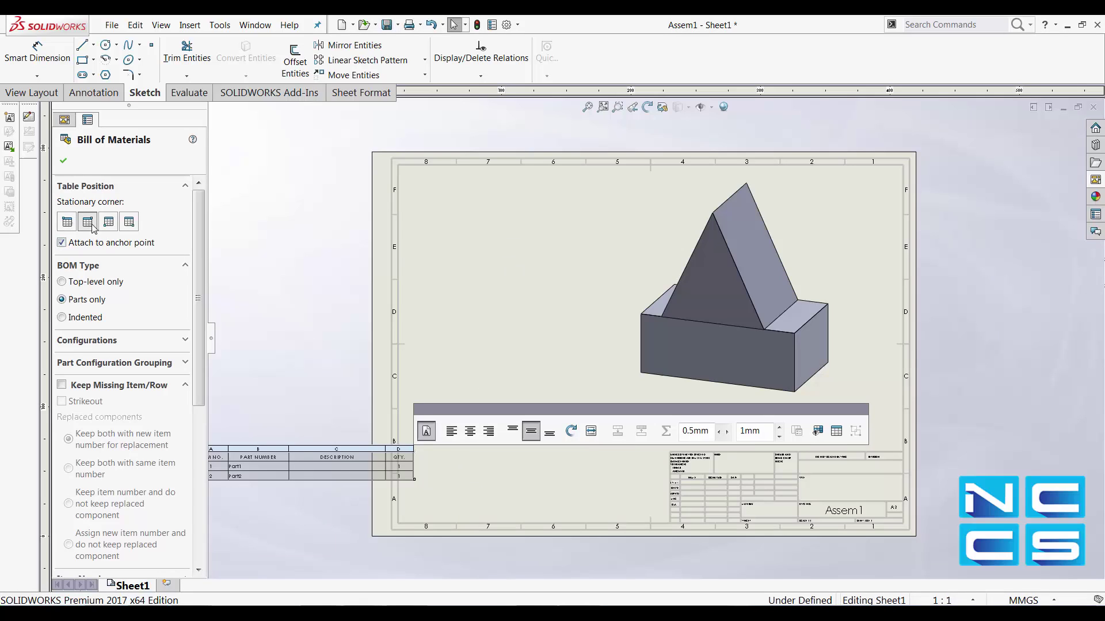
{"action": "left_click", "coordinate": [111, 223]}
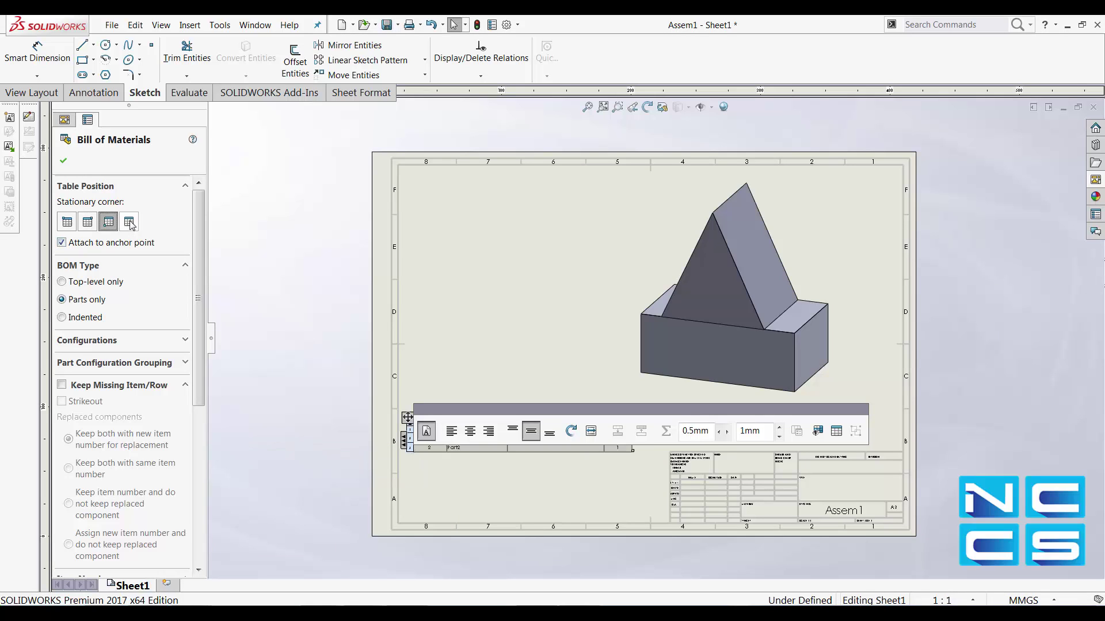
{"action": "left_click", "coordinate": [67, 222]}
{"action": "left_click", "coordinate": [226, 332]}
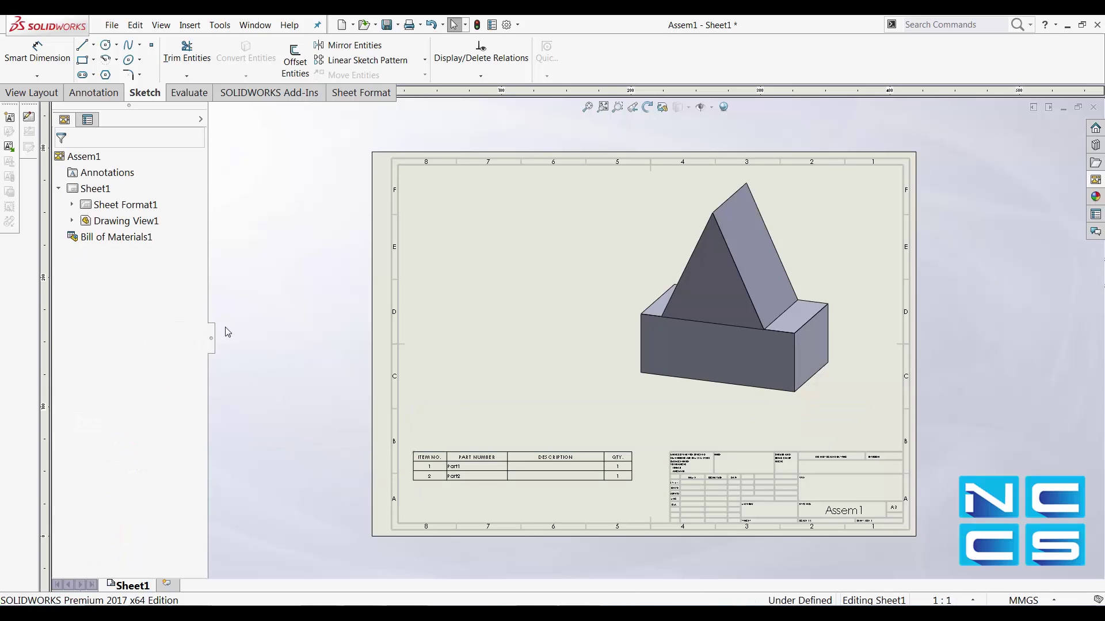
Detach the BOM from its anchor and drag it to the sheet's upper-left
{"action": "left_click", "coordinate": [408, 458]}
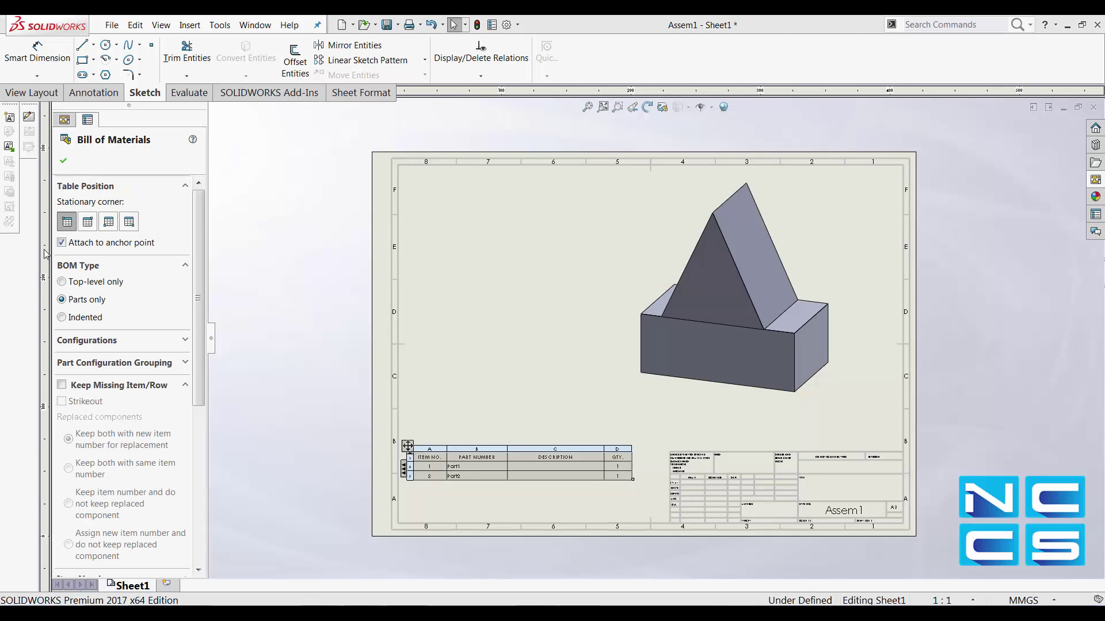
{"action": "left_click", "coordinate": [62, 242]}
{"action": "left_click", "coordinate": [63, 160]}
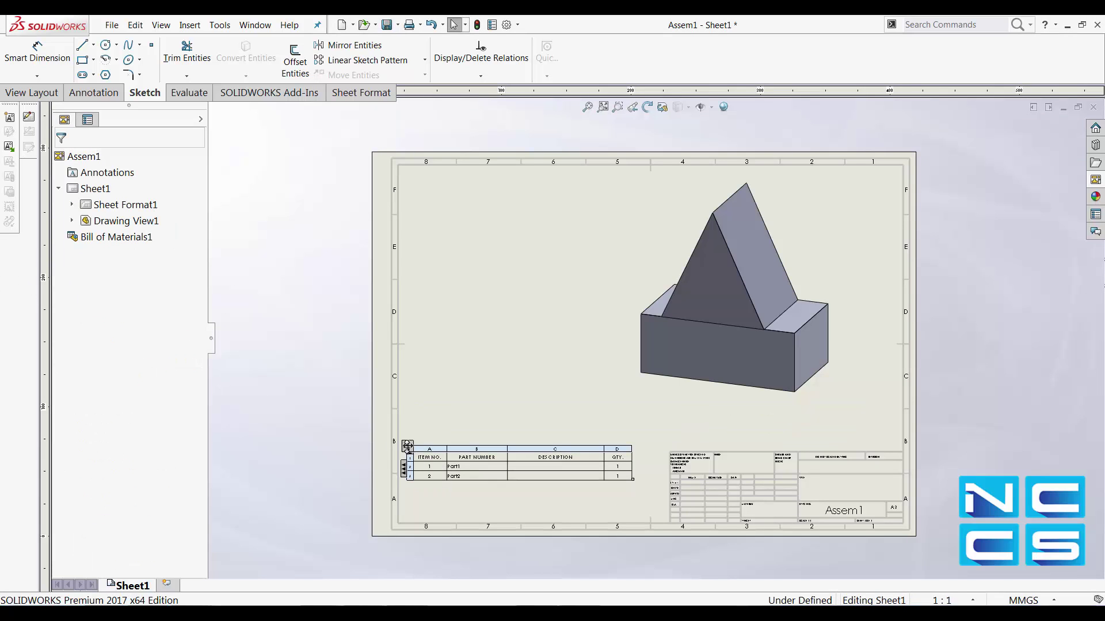
{"action": "left_click_drag", "start_coordinate": [408, 448], "coordinate": [416, 209]}
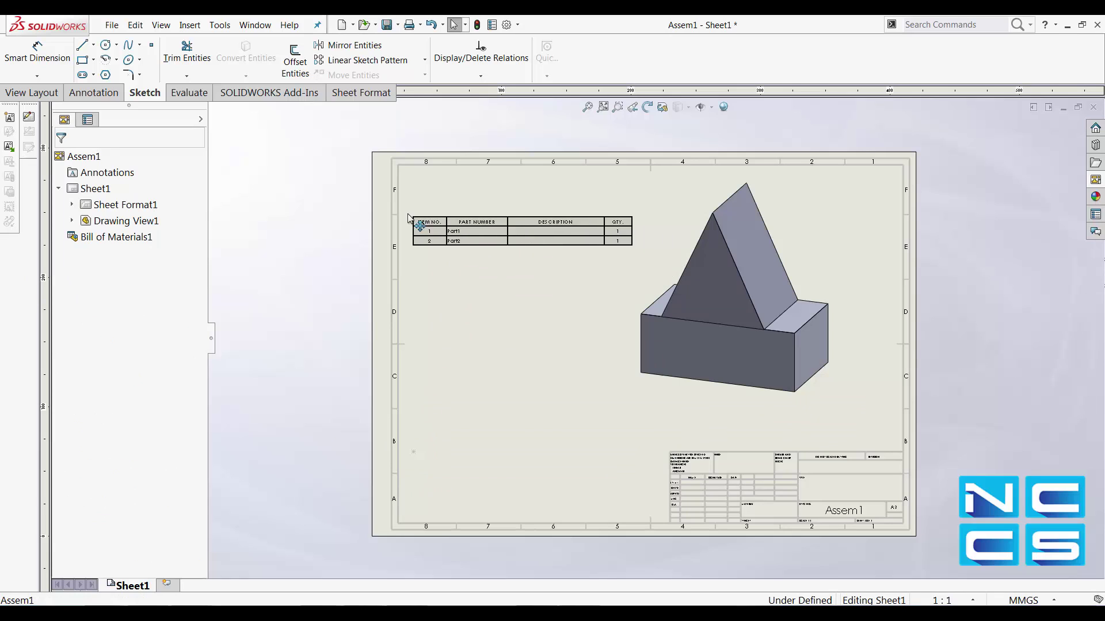
Reattach the BOM to the anchor so it returns to the lower-left beside the title block
{"action": "left_click", "coordinate": [415, 208]}
{"action": "key", "text": "Escape"}
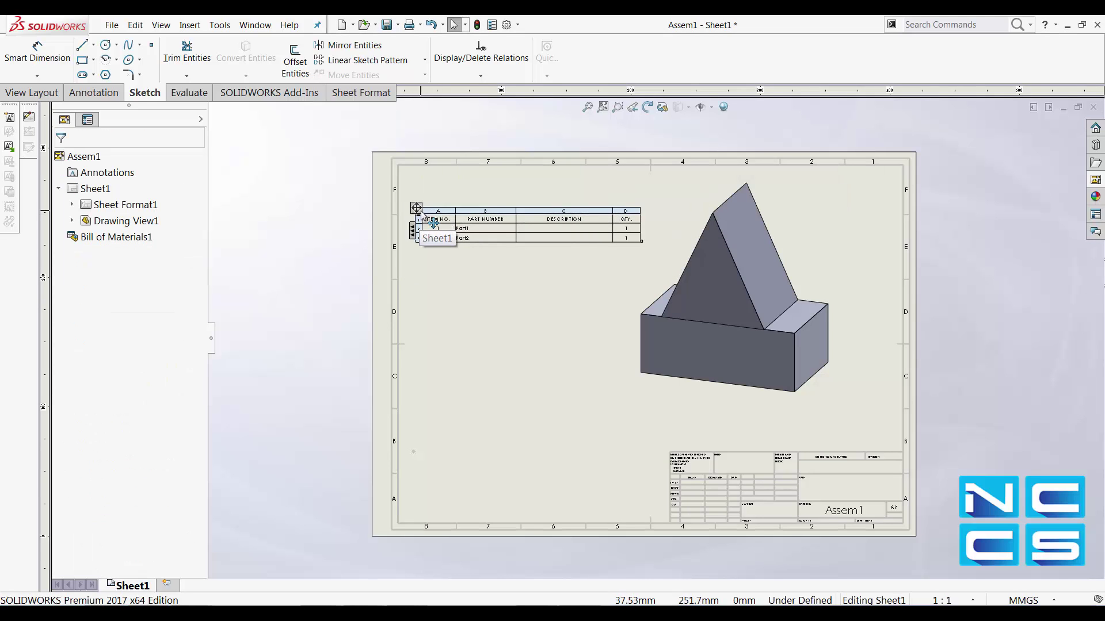
{"action": "left_click", "coordinate": [416, 208]}
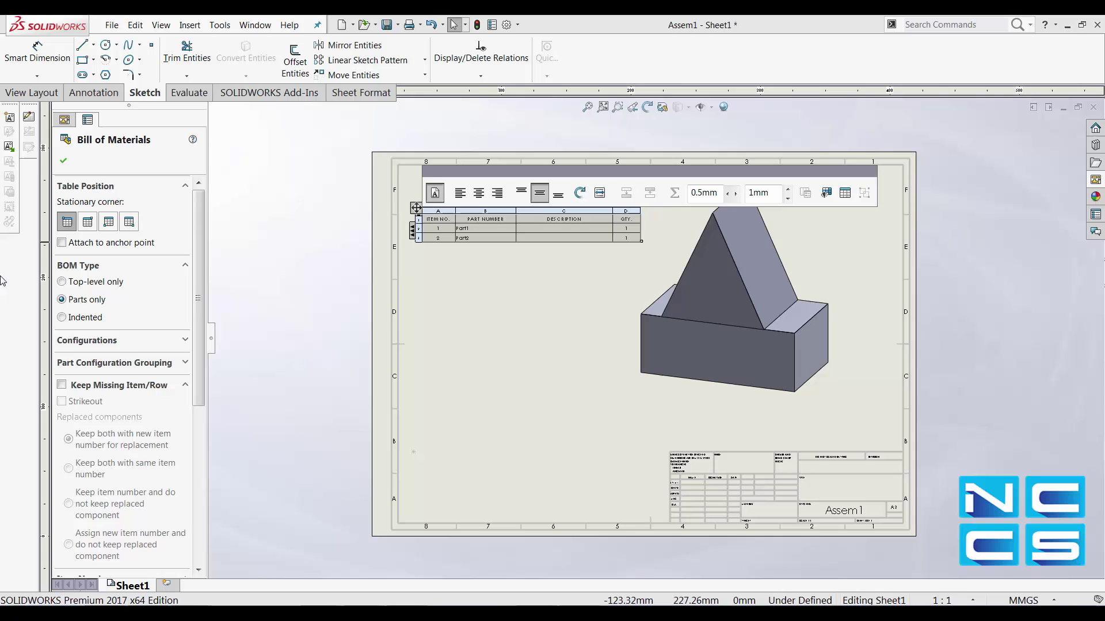
{"action": "left_click", "coordinate": [62, 244]}
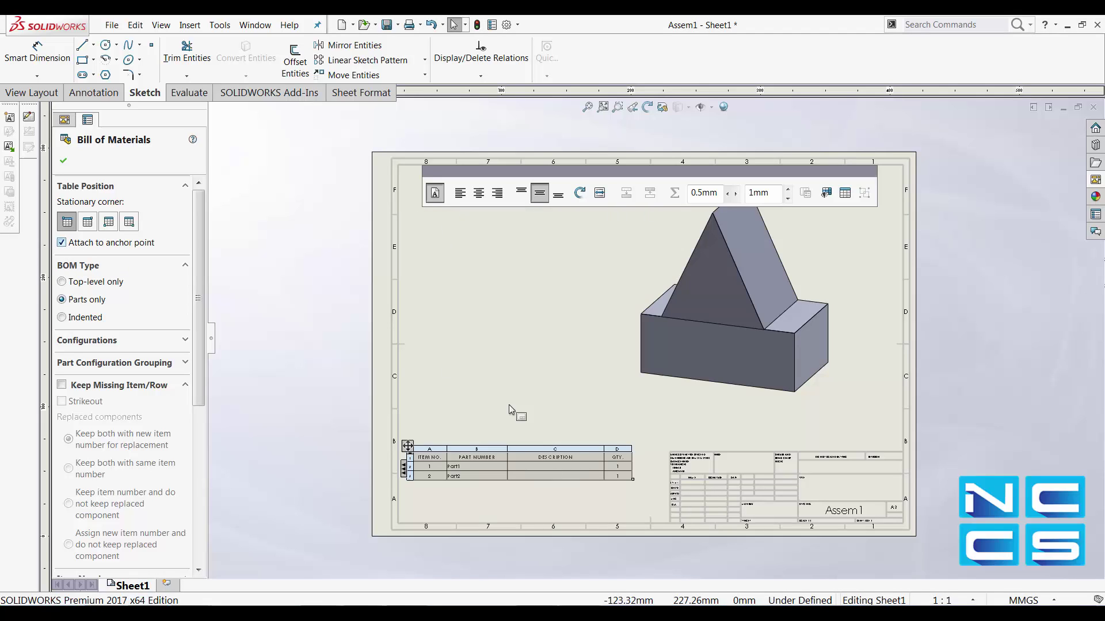
{"action": "left_click", "coordinate": [62, 161]}
Open the File menu to reach Save Sheet Format
{"action": "left_click", "coordinate": [112, 24]}
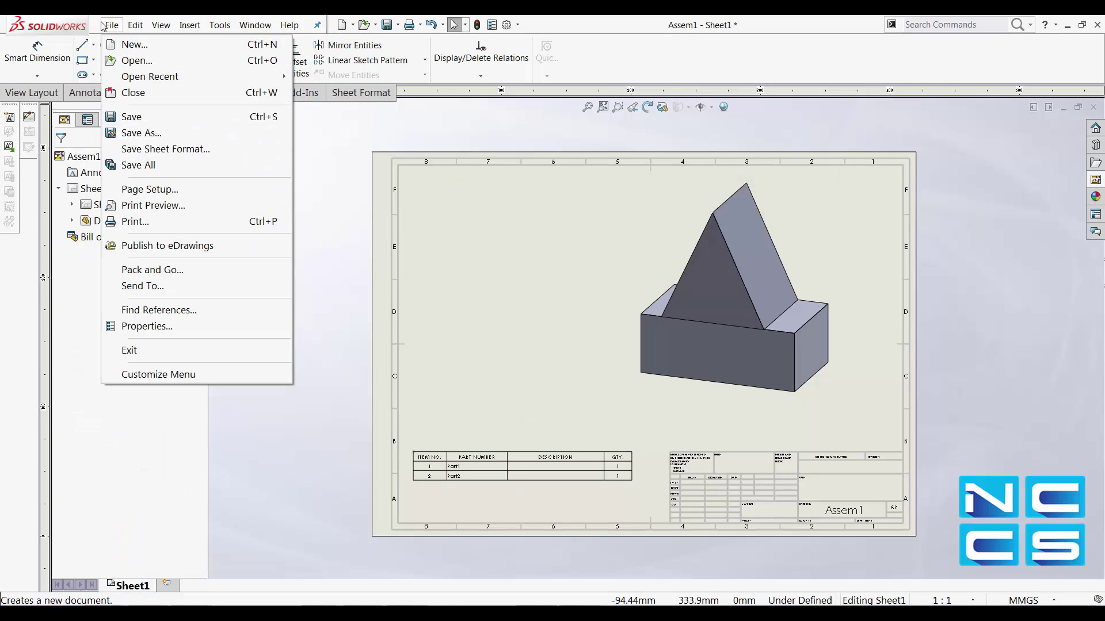